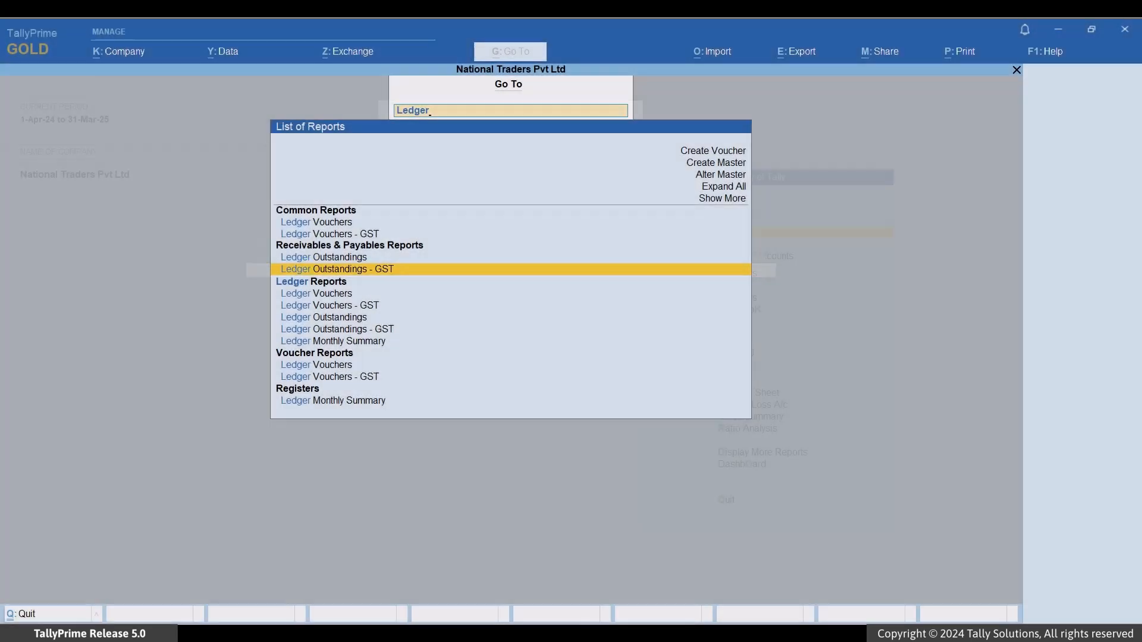
# Step: Open the Ledger Outstandings - GST report for the ledger Sree Gayathri Traders
pyautogui.press('Return')
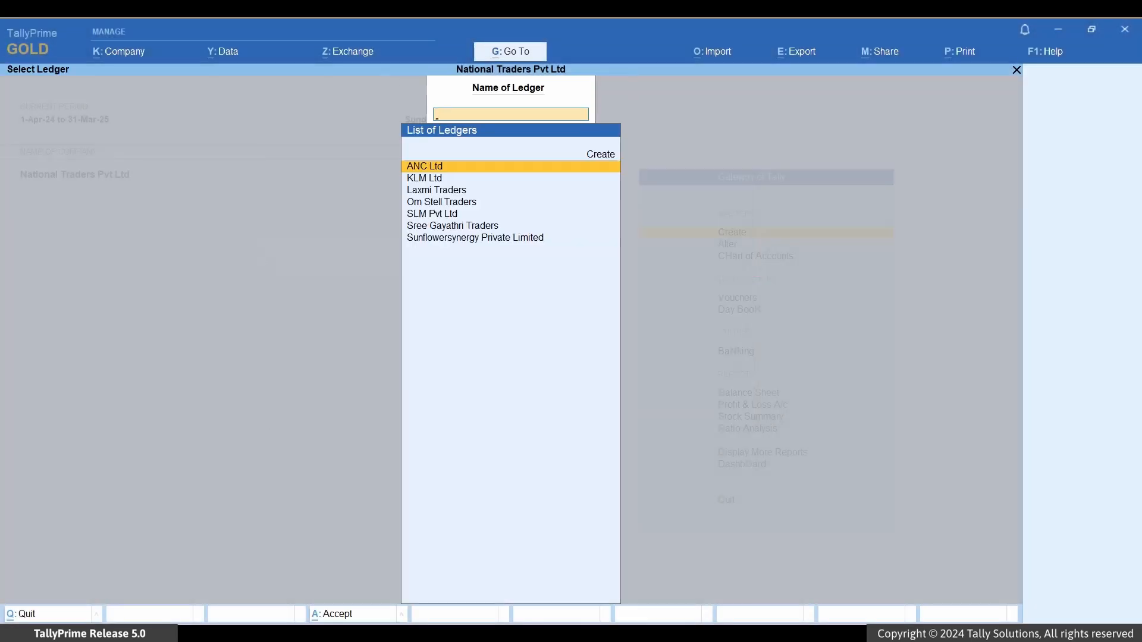
pyautogui.press('Down')
pyautogui.press('Down')
pyautogui.press('Down')
pyautogui.press('Down')
pyautogui.press('Down')
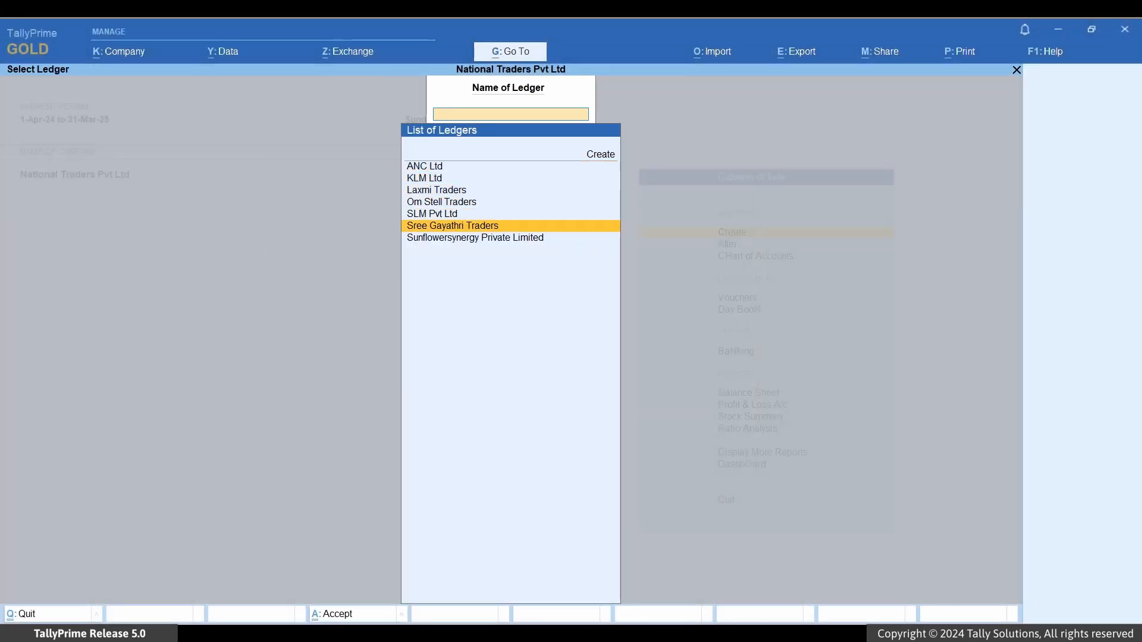
pyautogui.press('Return')
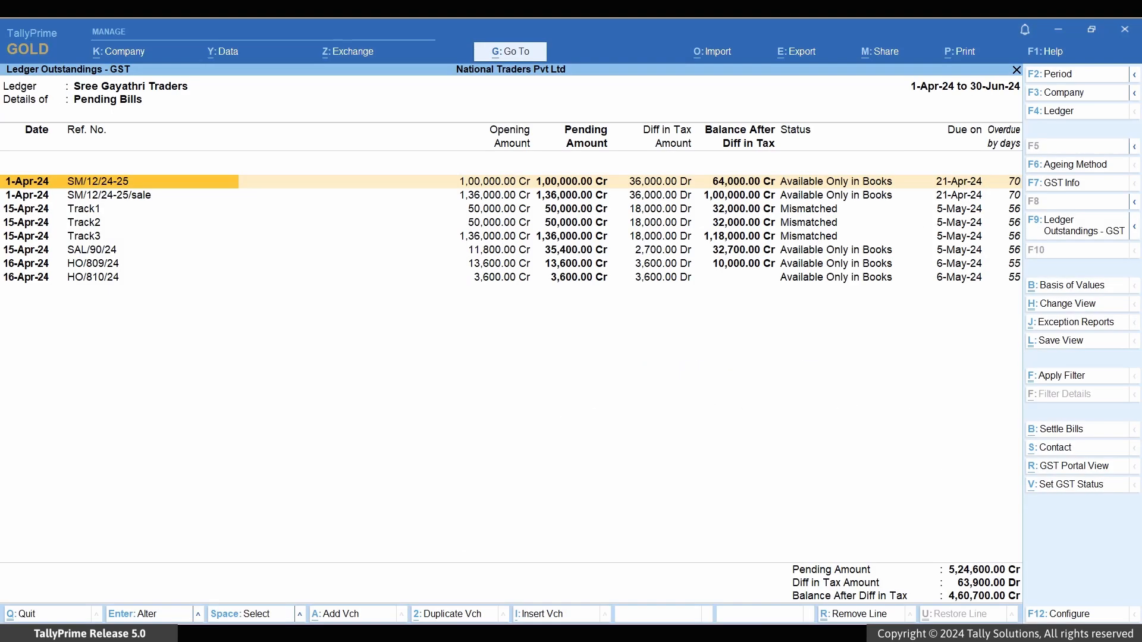
# Step: View the GST information of the pending bill Track1, then return to the report
pyautogui.press('Down')
pyautogui.press('Down')
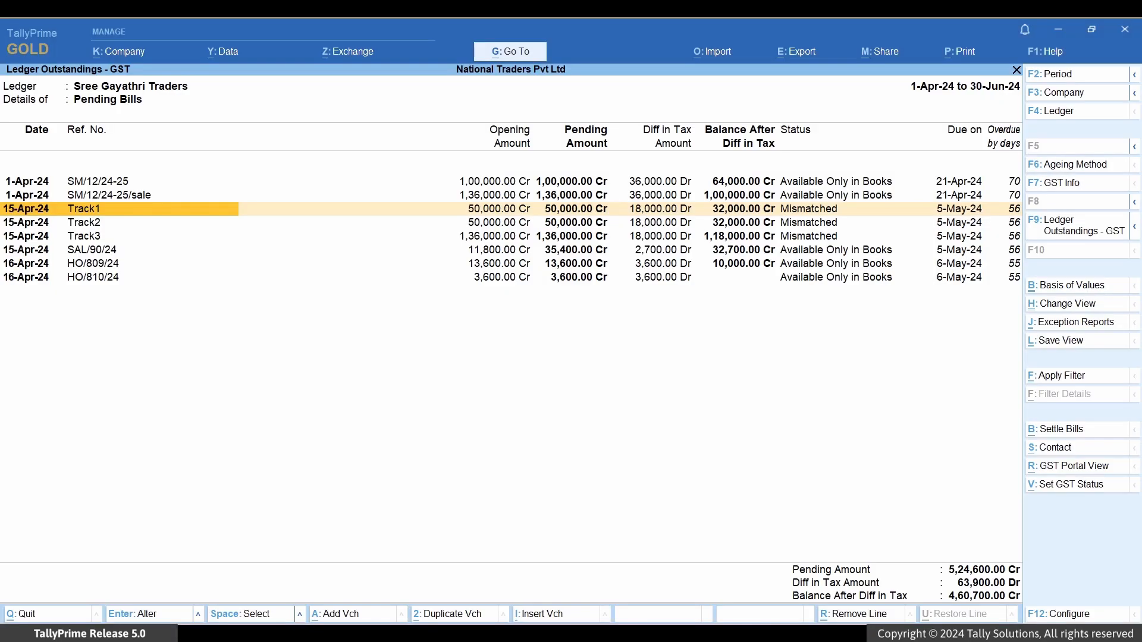
pyautogui.press('F7')
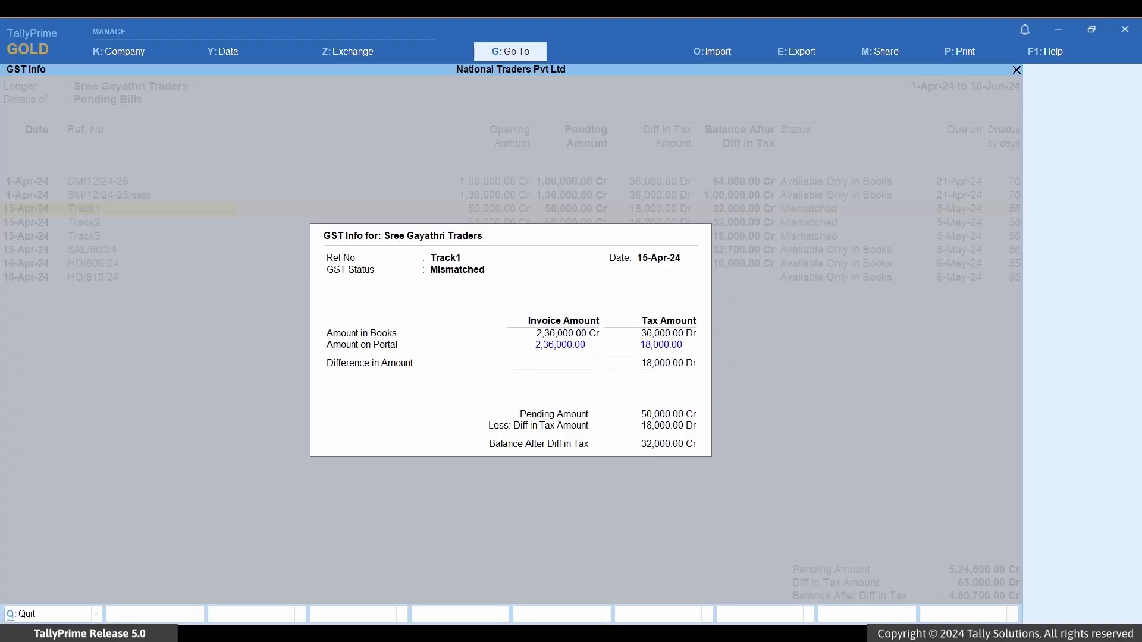
pyautogui.press('Escape')
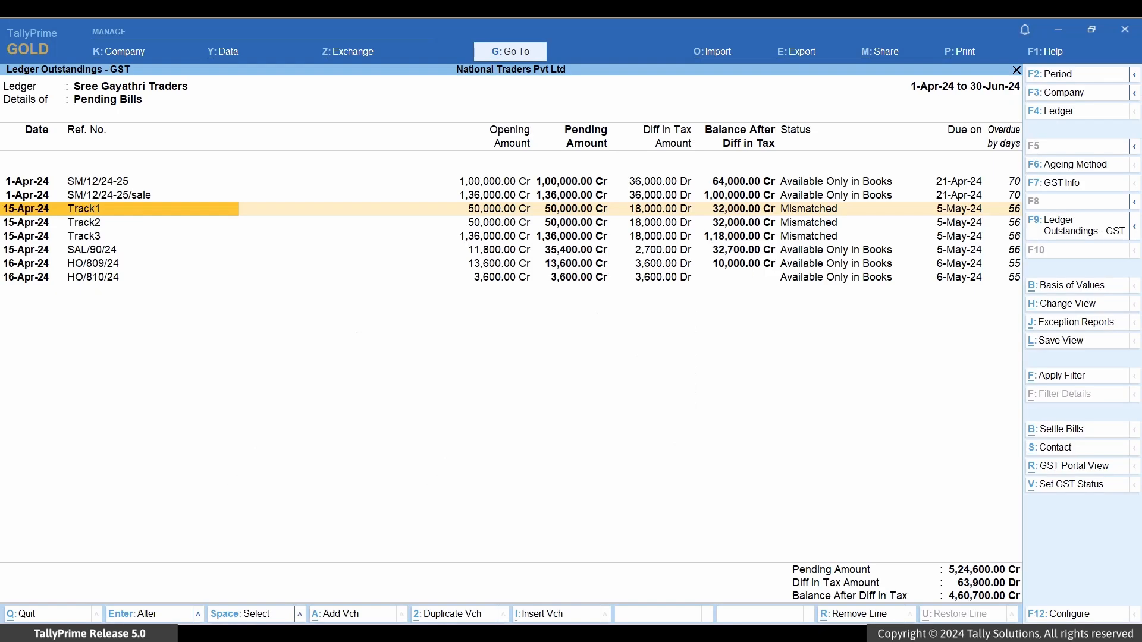
# Step: Show the voucher details under the pending bill SAL/90/24
pyautogui.press('Down')
pyautogui.press('Down')
pyautogui.press('Down')
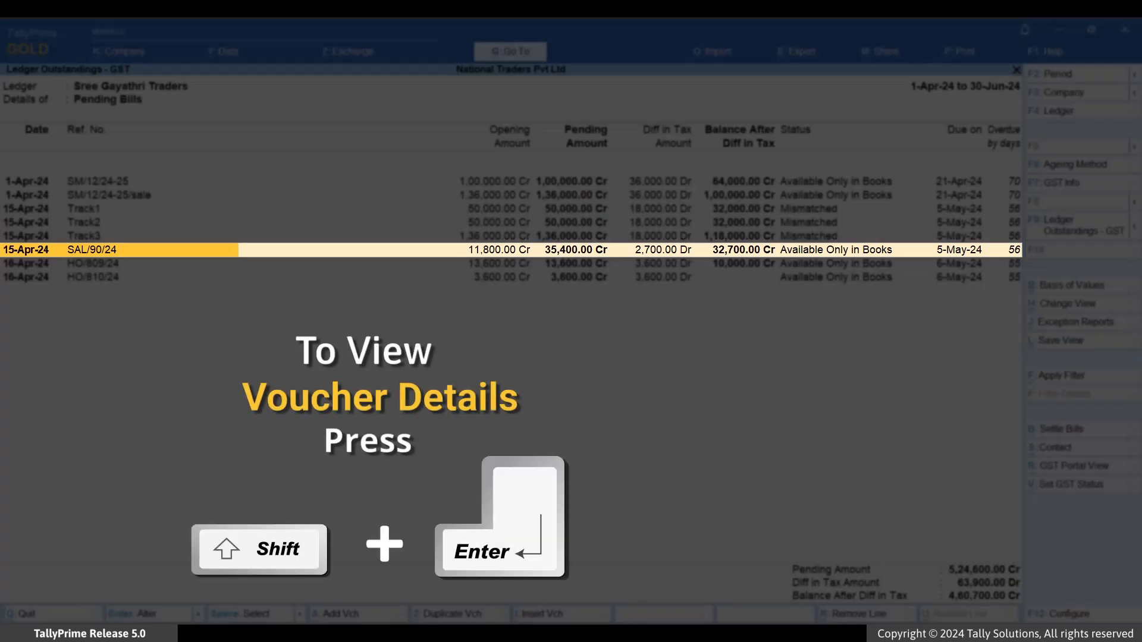
pyautogui.hotkey('shift', 'Return')
# Step: Examine the GST portal view of purchase voucher 20 with portal values shown and in differential mode
pyautogui.press('Down')
pyautogui.press('Down')
pyautogui.press('Down')
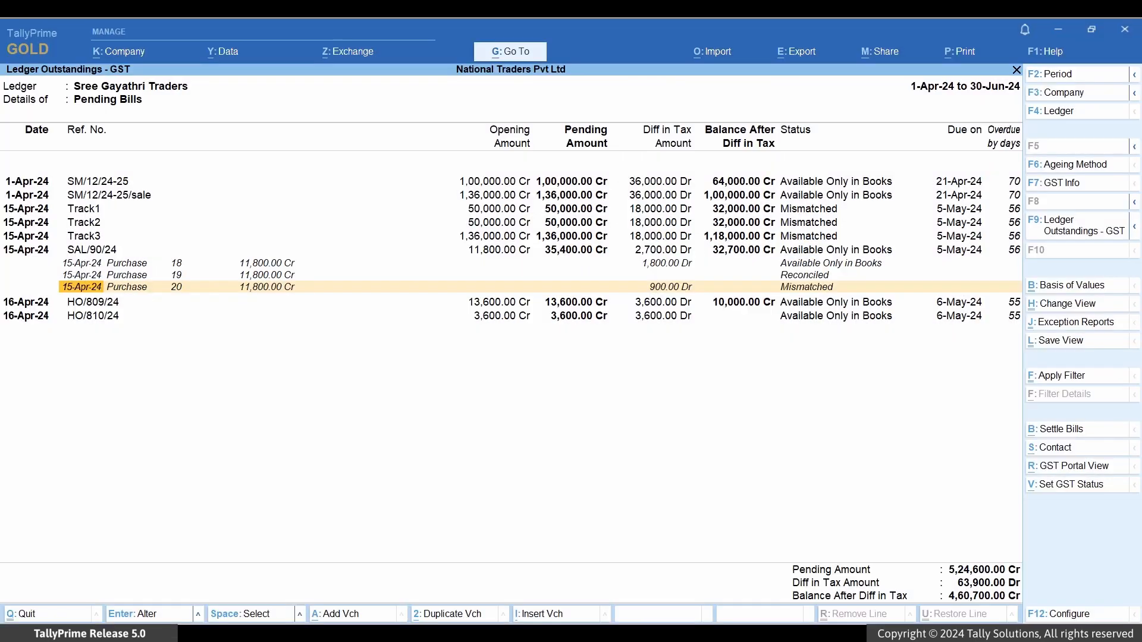
pyautogui.hotkey('alt', 'r')
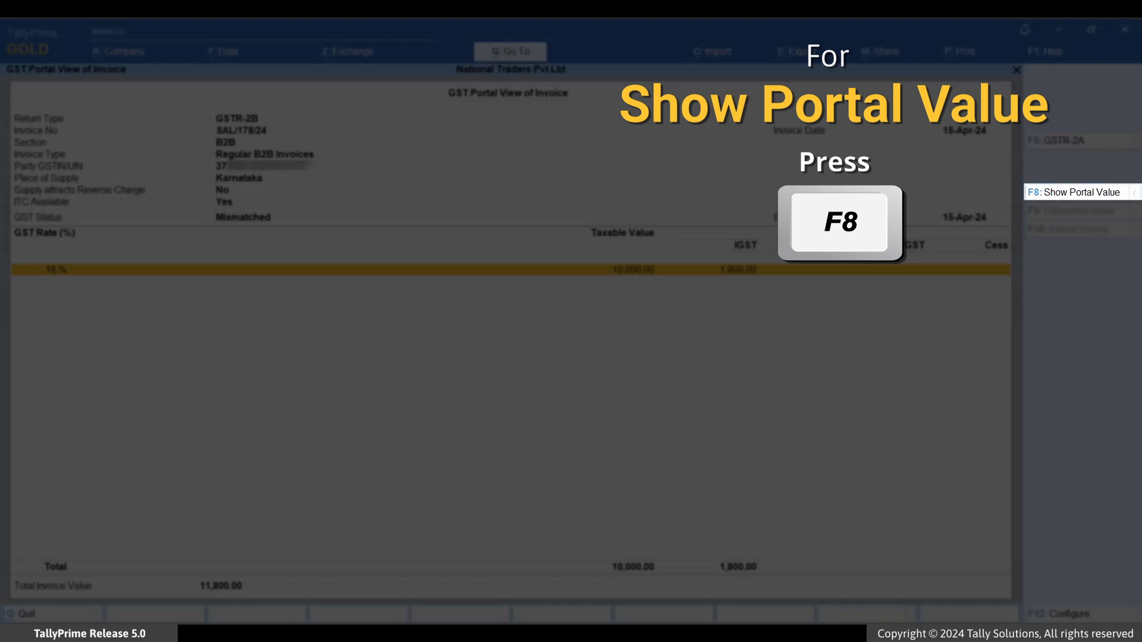
pyautogui.press('F8')
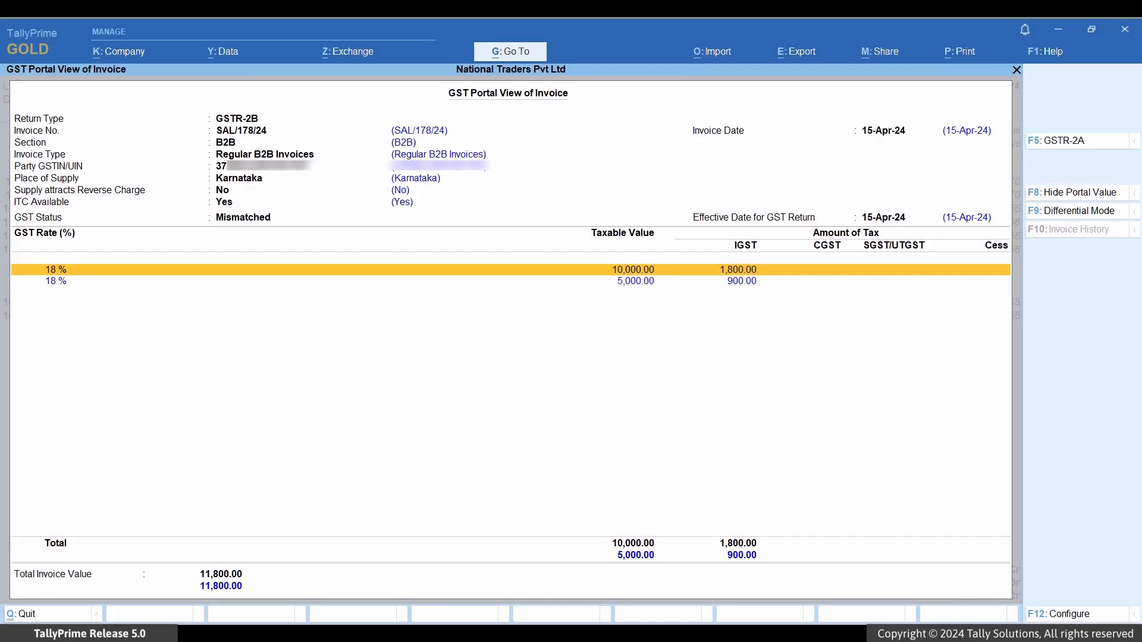
pyautogui.press('F9')
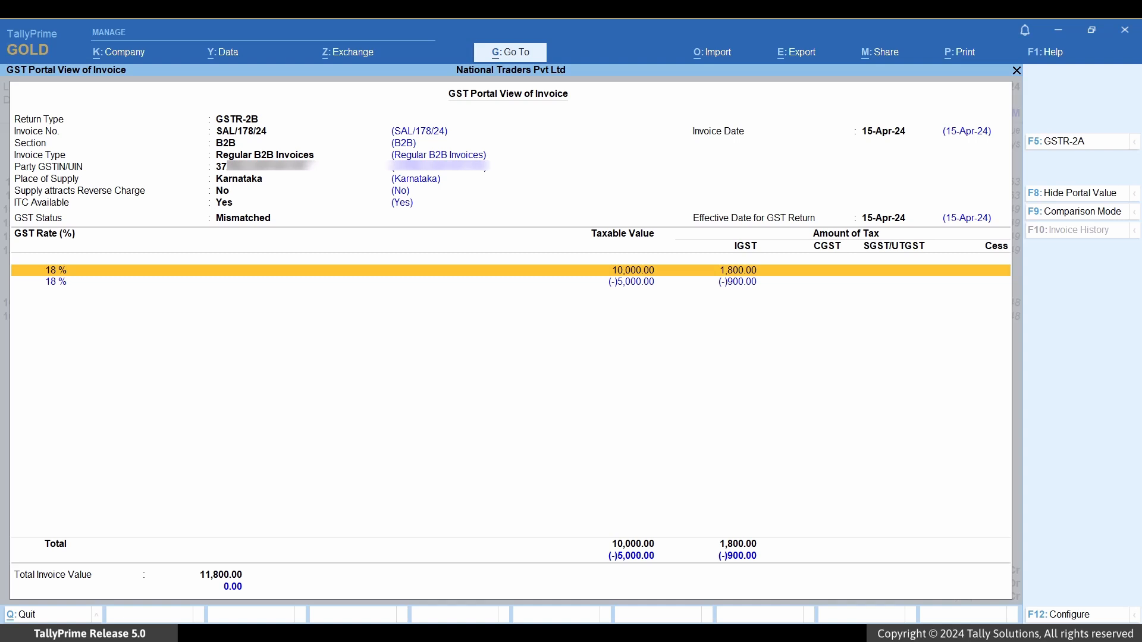
pyautogui.press('Escape')
# Step: Configure the report to settle bills as per the difference in amount and save the configuration
pyautogui.press('Up')
pyautogui.press('Up')
pyautogui.press('Up')
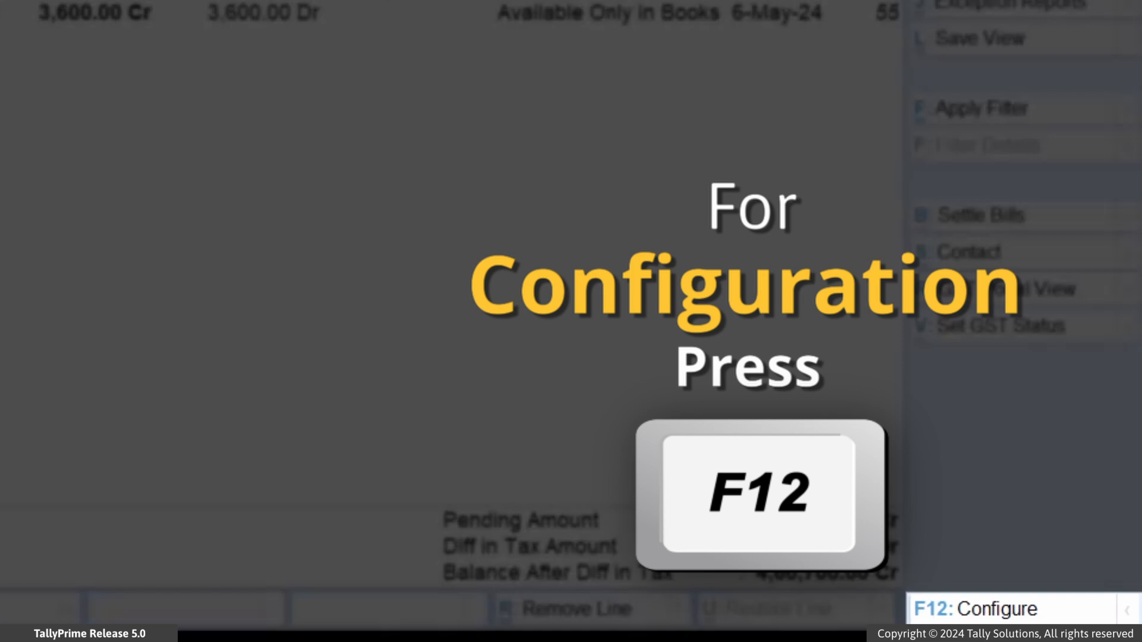
pyautogui.press('F12')
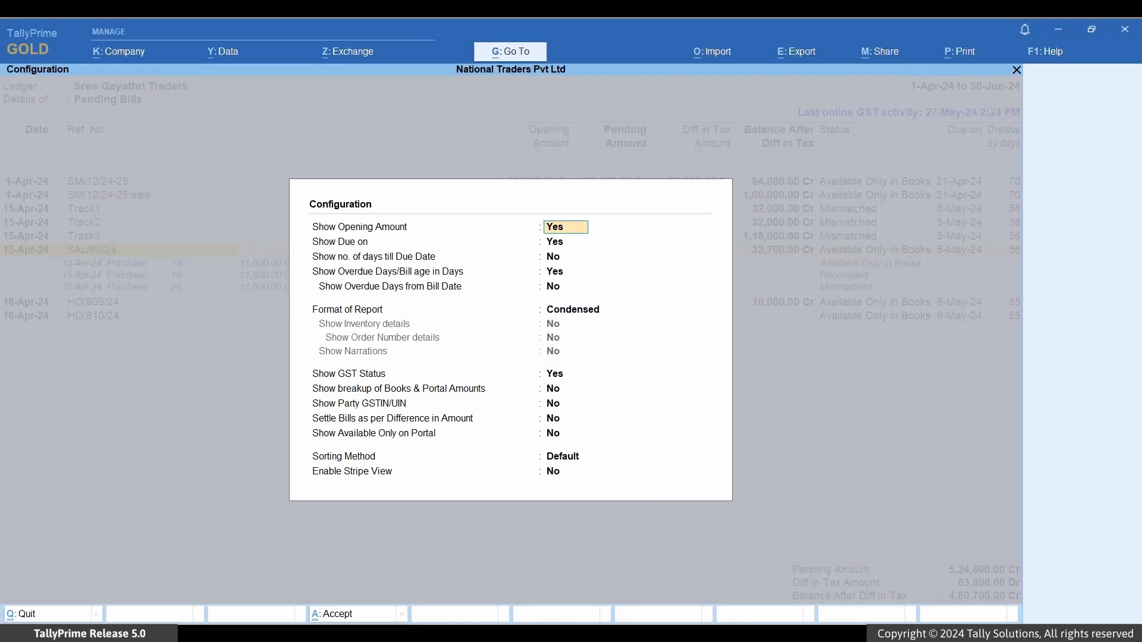
pyautogui.press('Return')
pyautogui.press('Return')
pyautogui.press('Return')
pyautogui.press('Return')
pyautogui.press('Return')
pyautogui.press('Return')
pyautogui.press('Return')
pyautogui.press('Return')
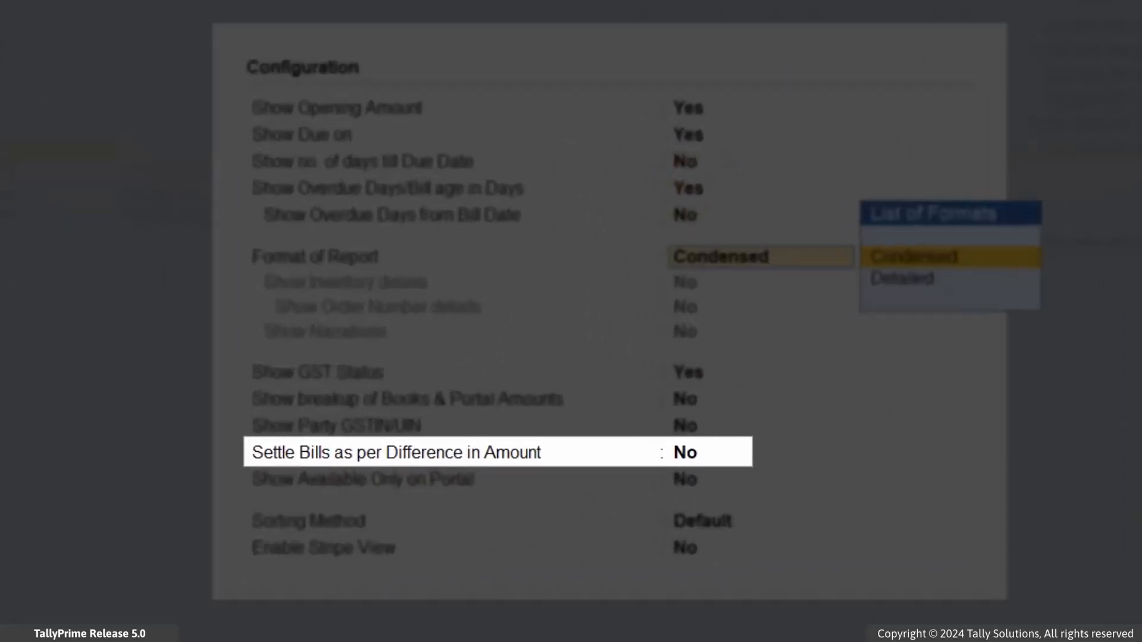
pyautogui.press('Return')
pyautogui.write('Yes')
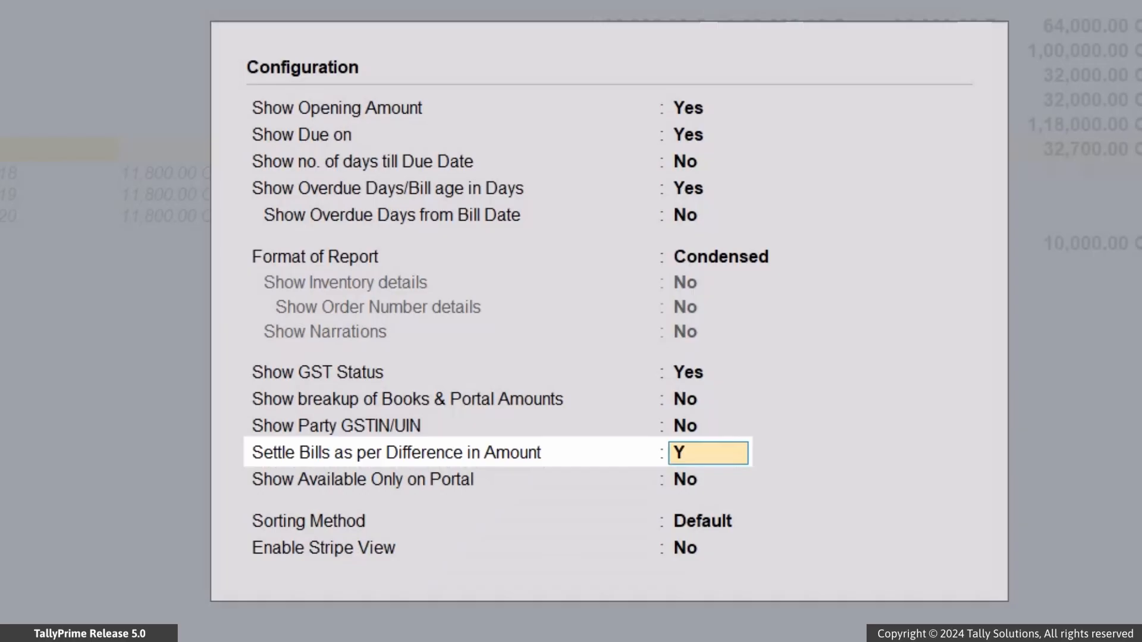
pyautogui.press('Return')
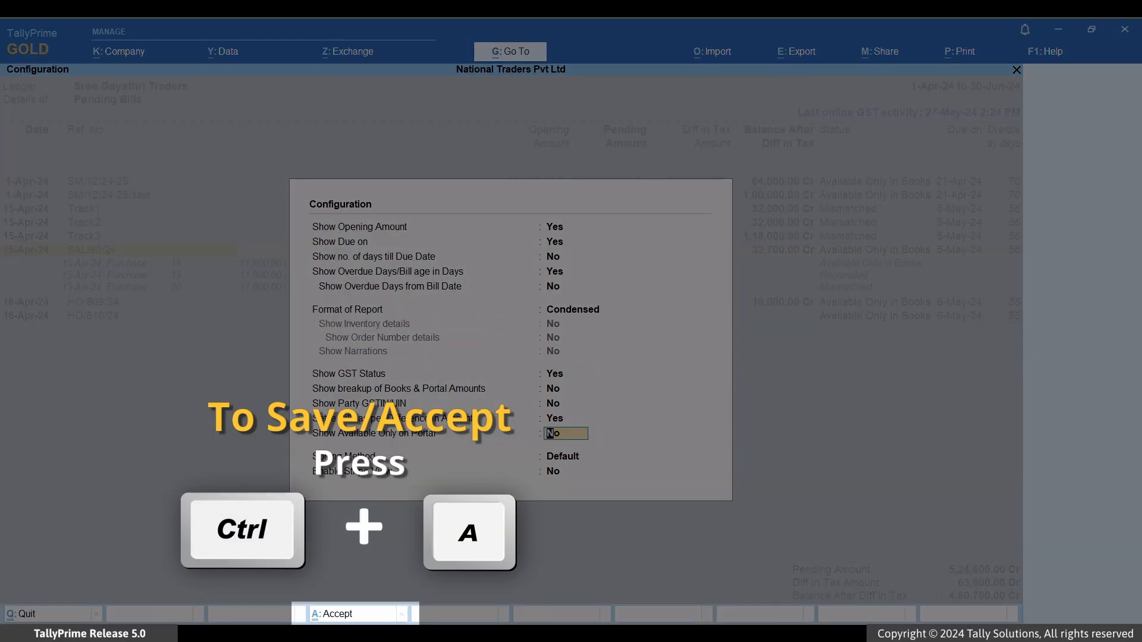
pyautogui.hotkey('ctrl', 'a')
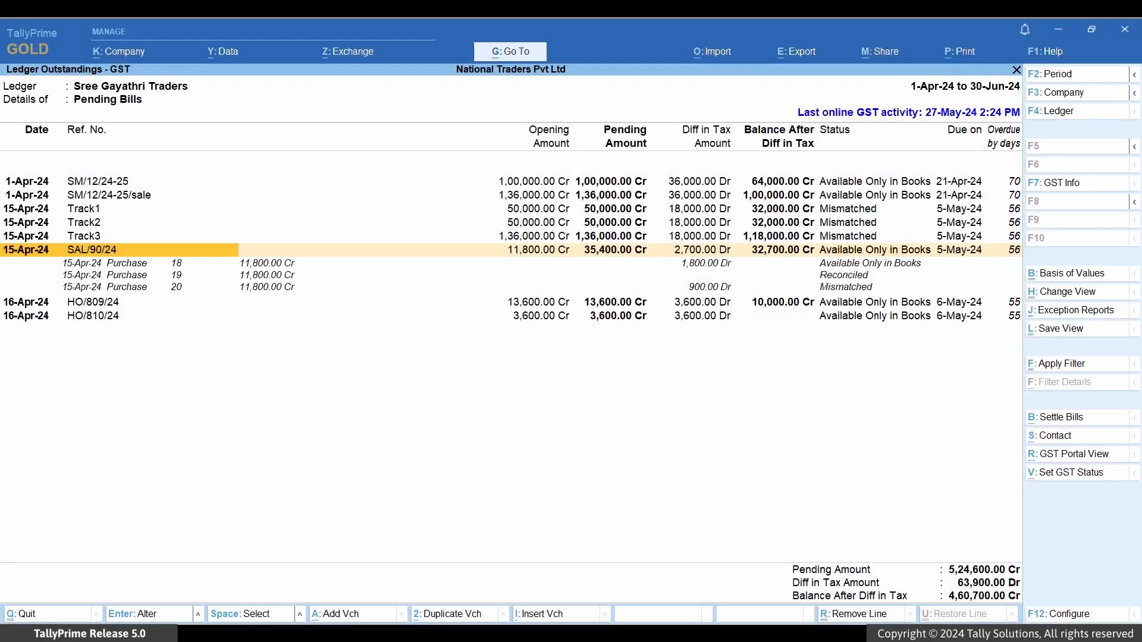
# Step: Settle bill SAL/90/24 with a Payment voucher dated 1-Oct-24 from Cash, with the narration "Bills paid after deducting difference in tax amount"
pyautogui.hotkey('alt', 'b')
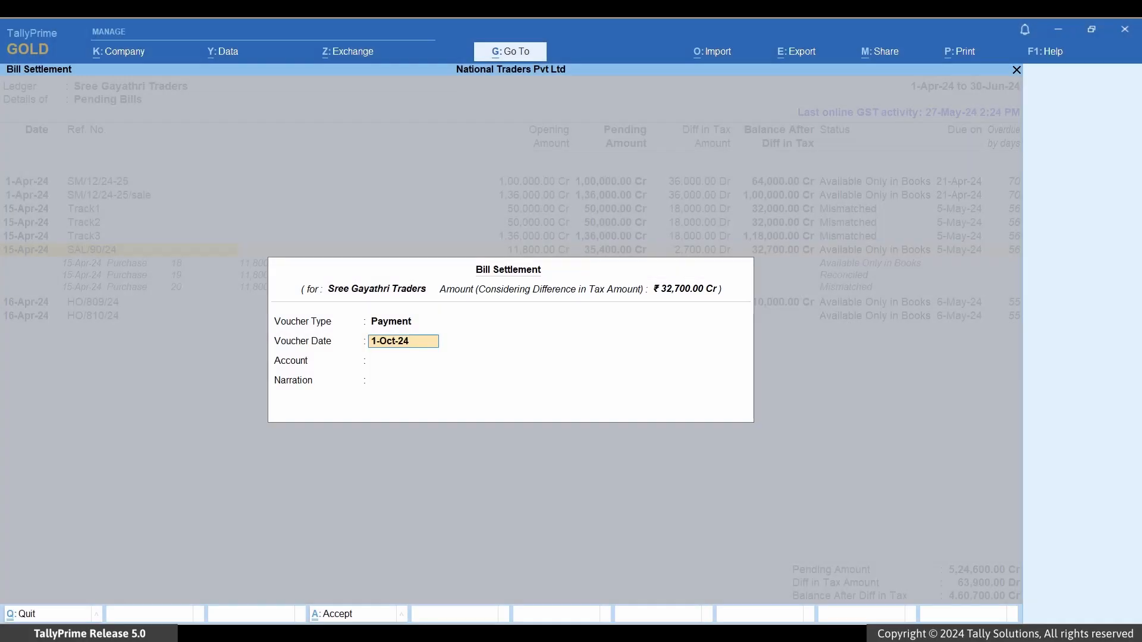
pyautogui.press('Return')
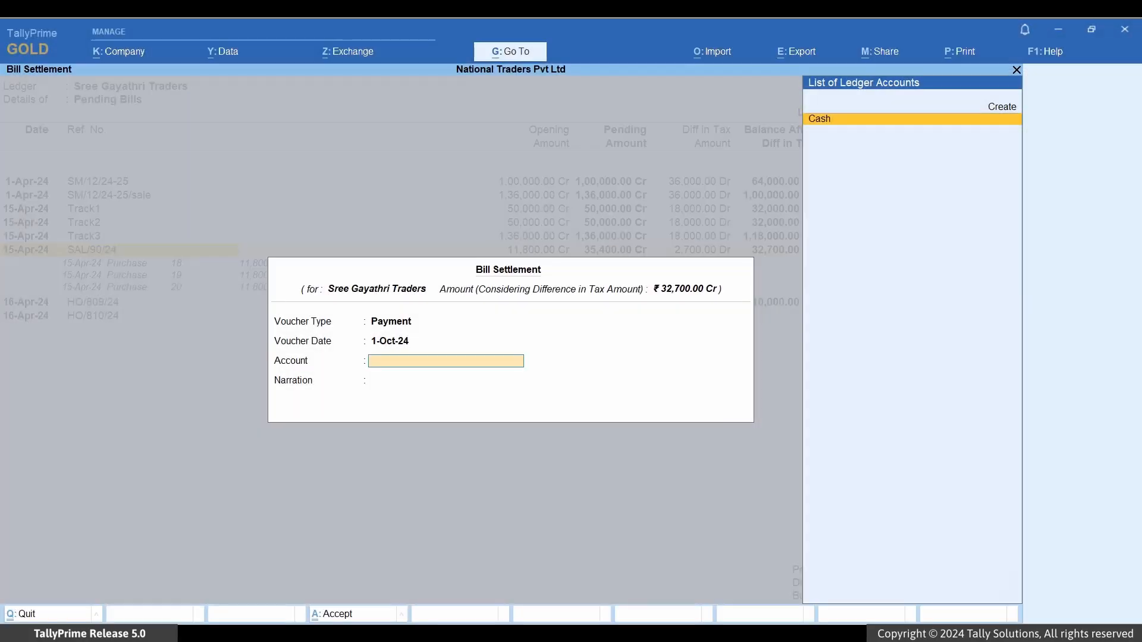
pyautogui.press('Return')
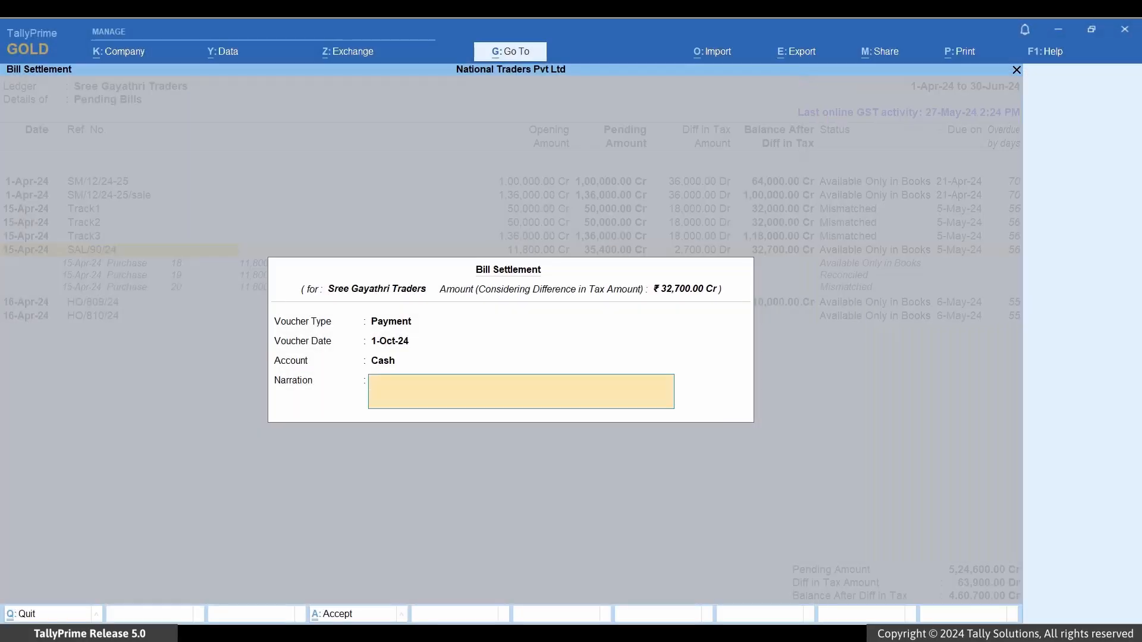
pyautogui.write('Bills paid after deducting difference')
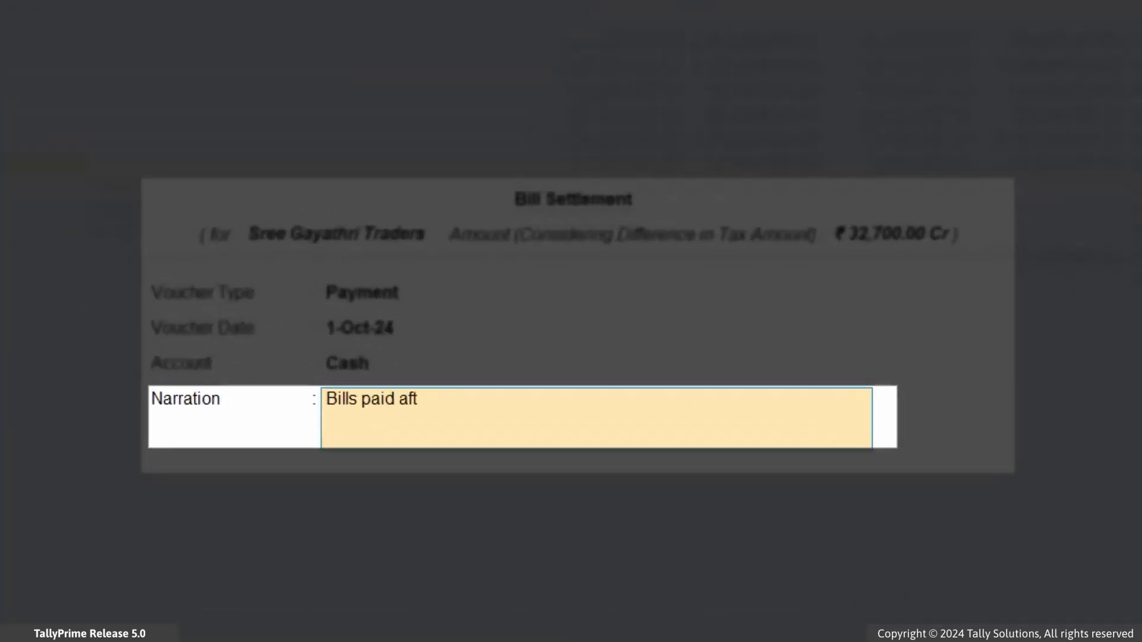
pyautogui.write(' in tax amount')
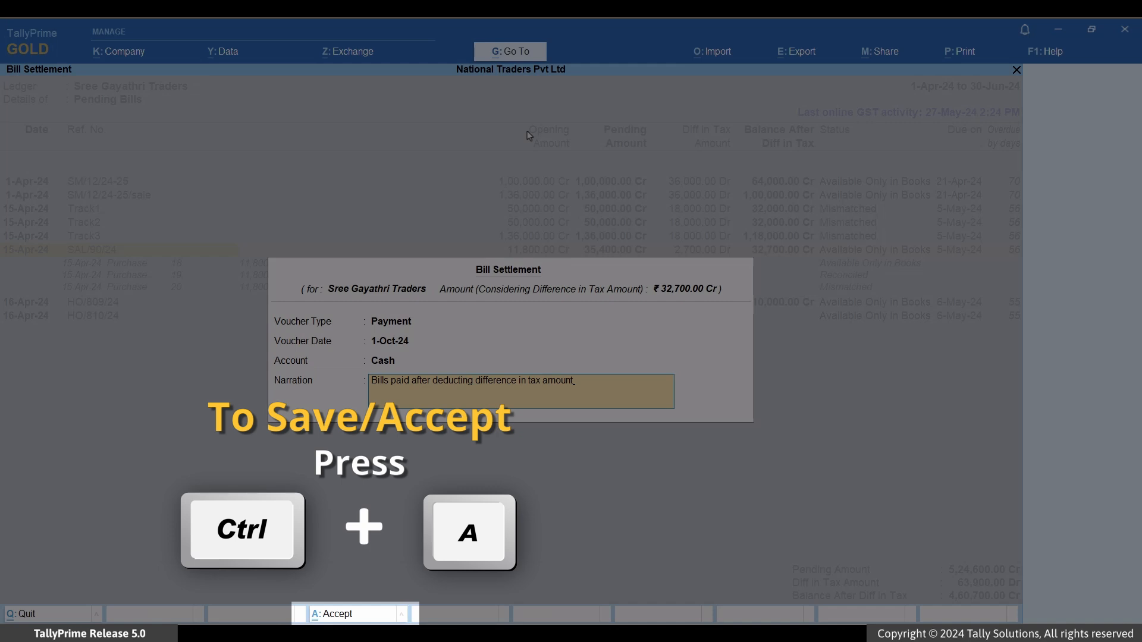
pyautogui.hotkey('ctrl', 'a')
pyautogui.press('Return')
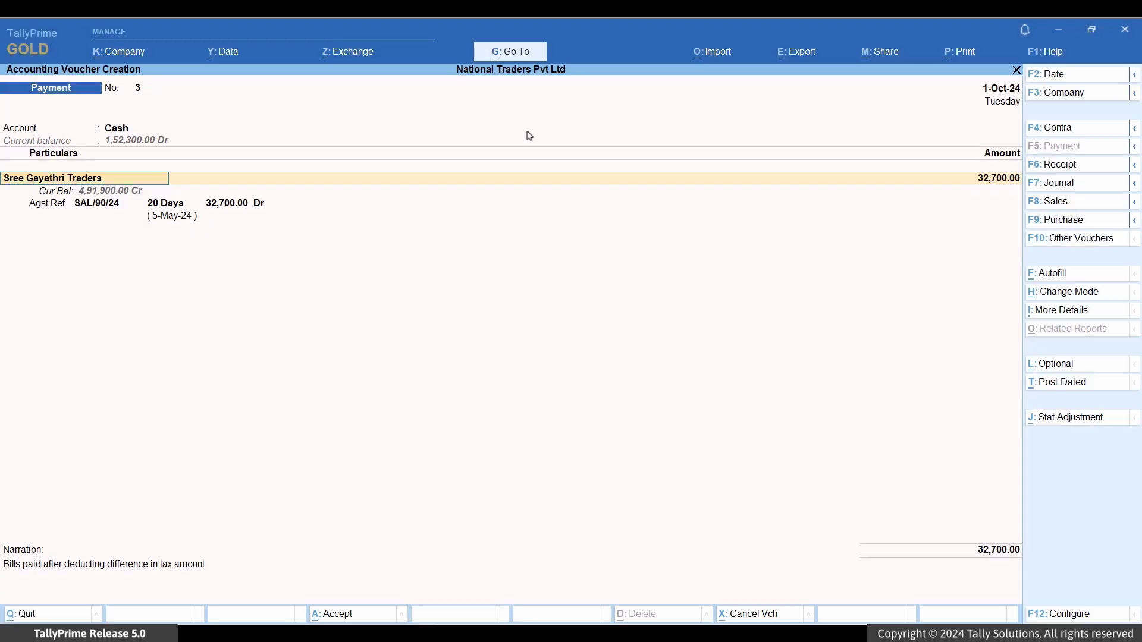
pyautogui.hotkey('ctrl', 'a')
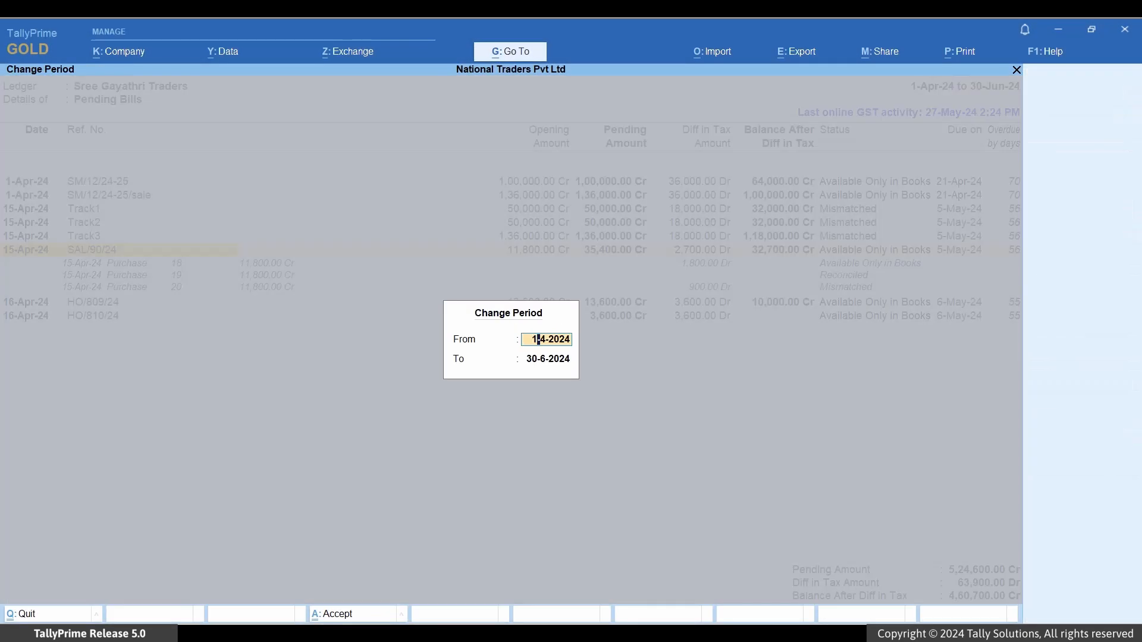
# Step: Set the report period's end date to 31-10 and go through the ledger's pending bills
pyautogui.press('Return')
pyautogui.write('31-10')
pyautogui.press('Return')
pyautogui.press('Down')
pyautogui.press('Down')
pyautogui.press('Down')
pyautogui.press('Down')
pyautogui.press('Down')
pyautogui.press('Down')
pyautogui.press('Down')
pyautogui.press('Down')
pyautogui.press('Down')
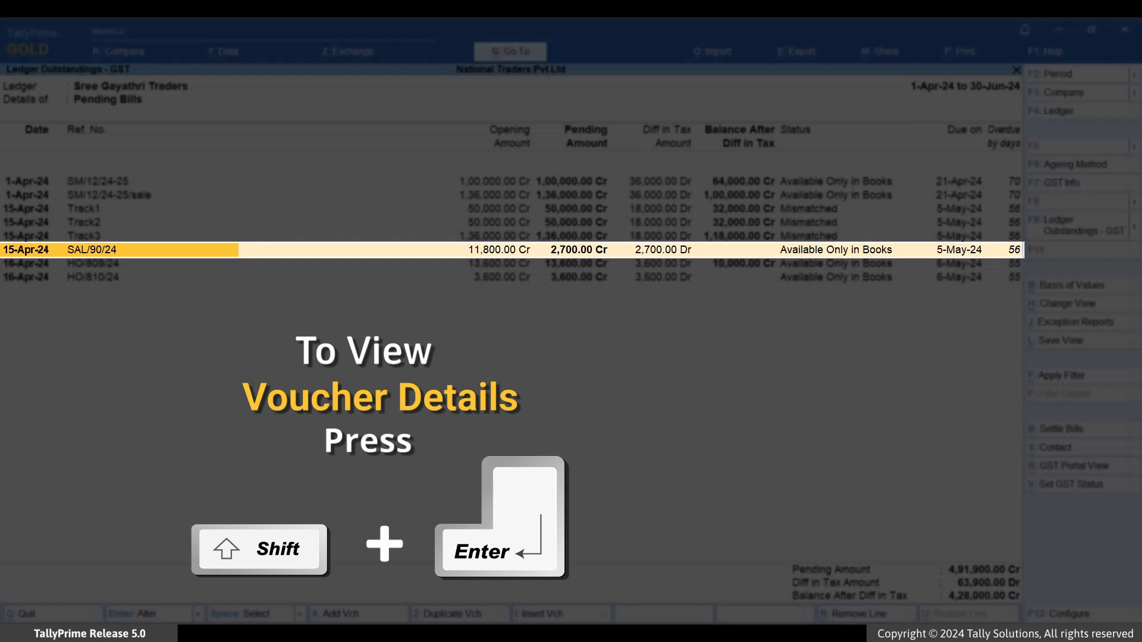
# Step: Expand bill SAL/90/24 and set the GSTR-2A status of its purchase voucher 20 to Reconciled
pyautogui.hotkey('shift', 'Return')
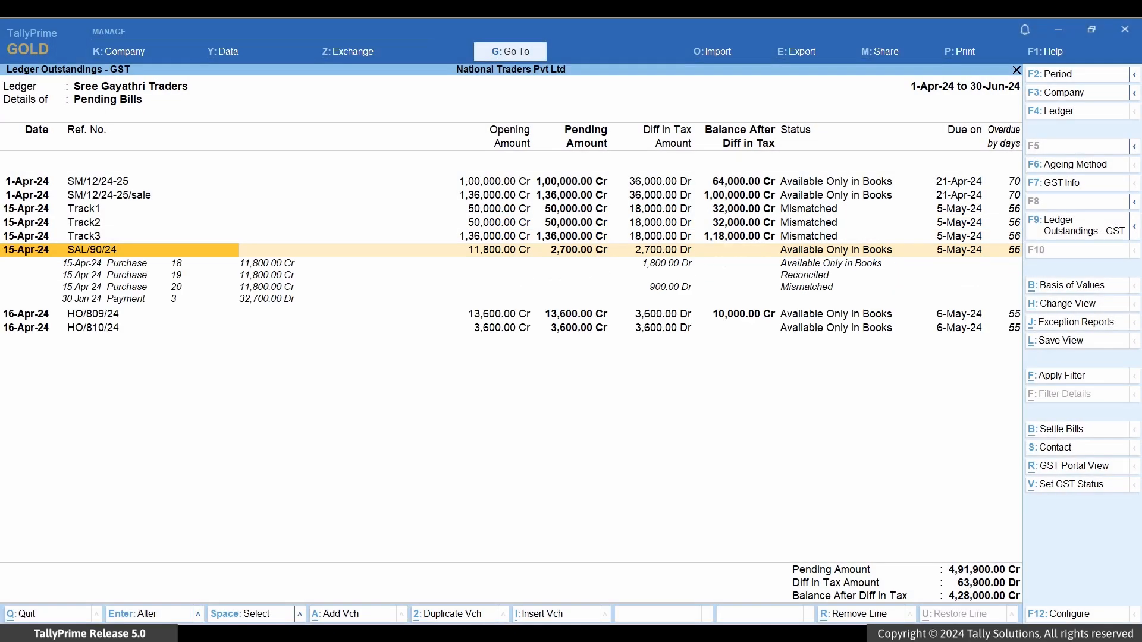
pyautogui.press('Down')
pyautogui.press('Down')
pyautogui.press('Down')
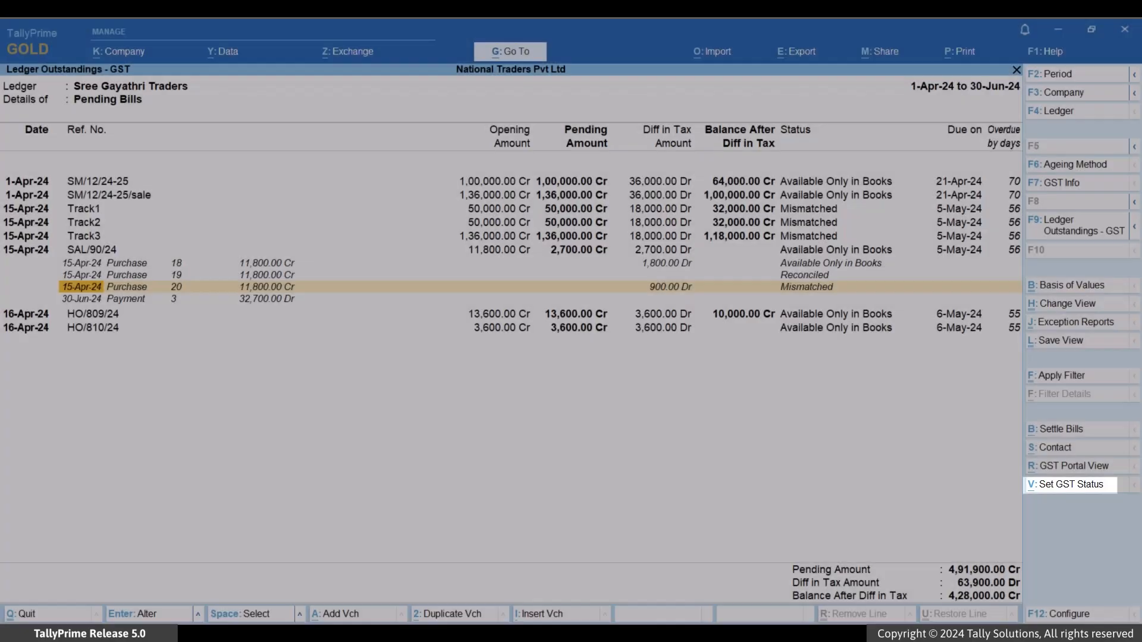
pyautogui.hotkey('alt', 'v')
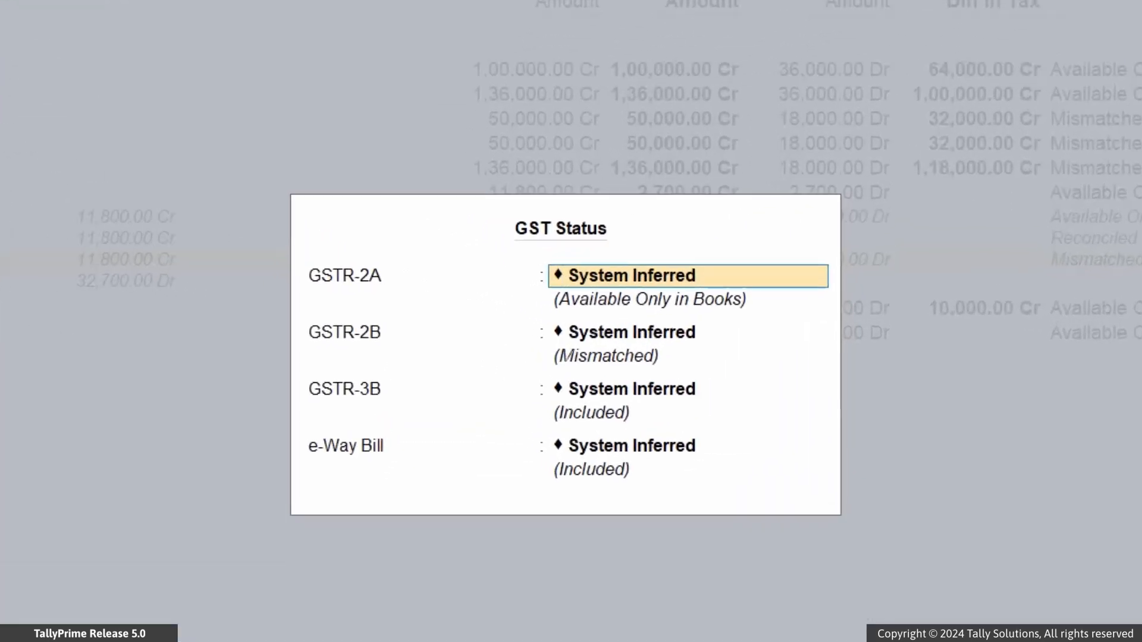
pyautogui.press('BackSpace')
pyautogui.press('Down')
pyautogui.press('Down')
pyautogui.press('Down')
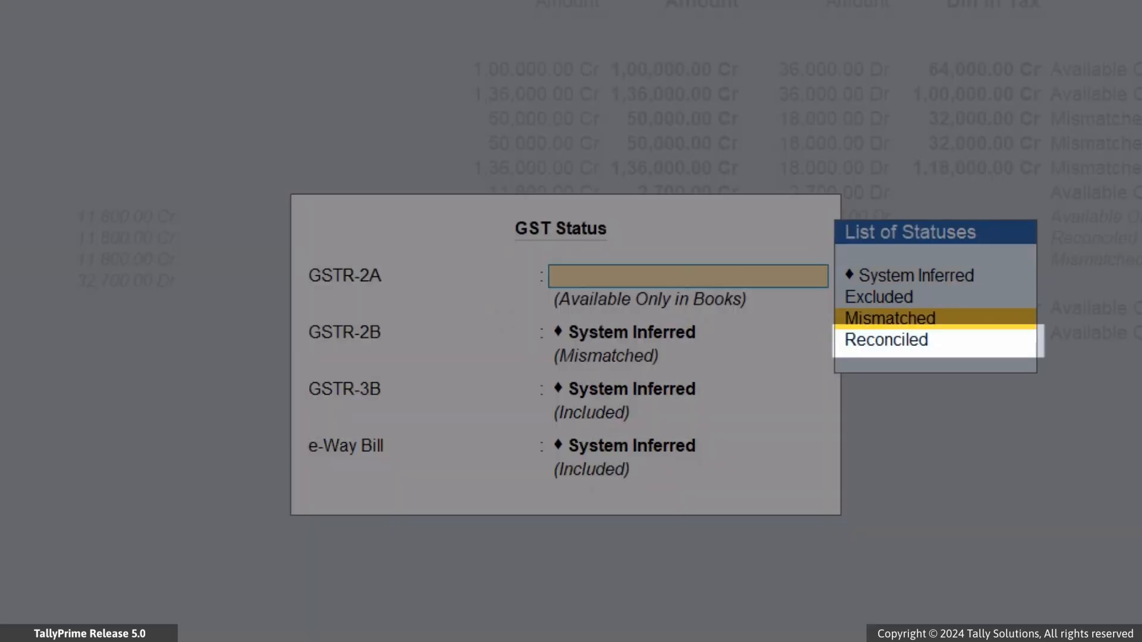
pyautogui.press('Down')
pyautogui.press('Return')
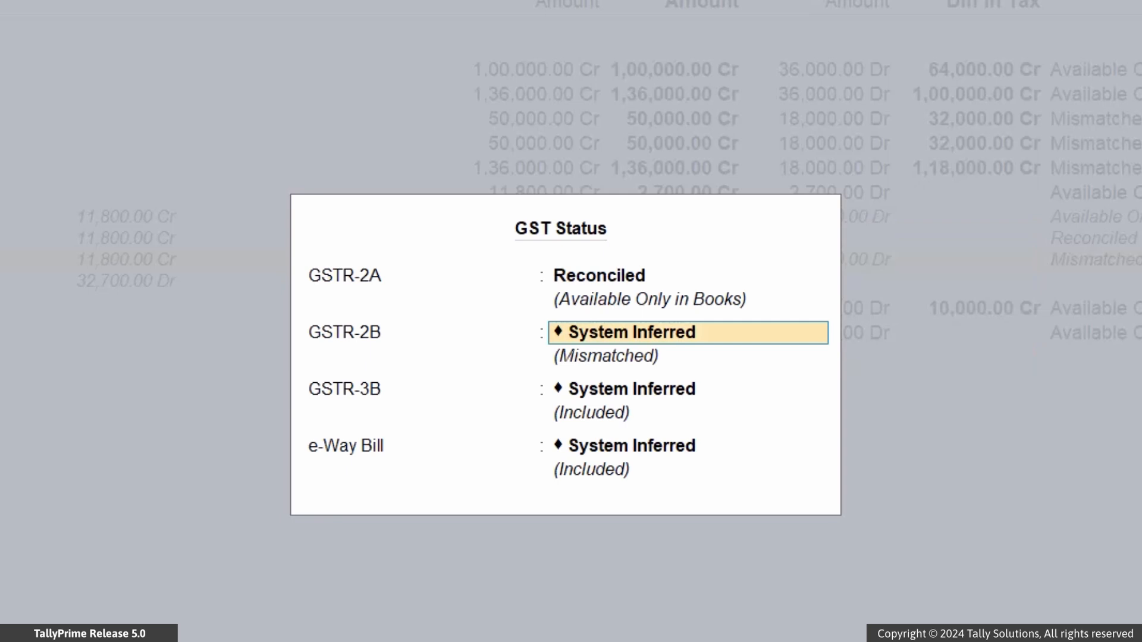
# Step: Set the voucher's GSTR-2B status to Reconciled and save the GST status
pyautogui.press('BackSpace')
pyautogui.press('Down')
pyautogui.press('Down')
pyautogui.press('Down')
pyautogui.press('Down')
pyautogui.press('Return')
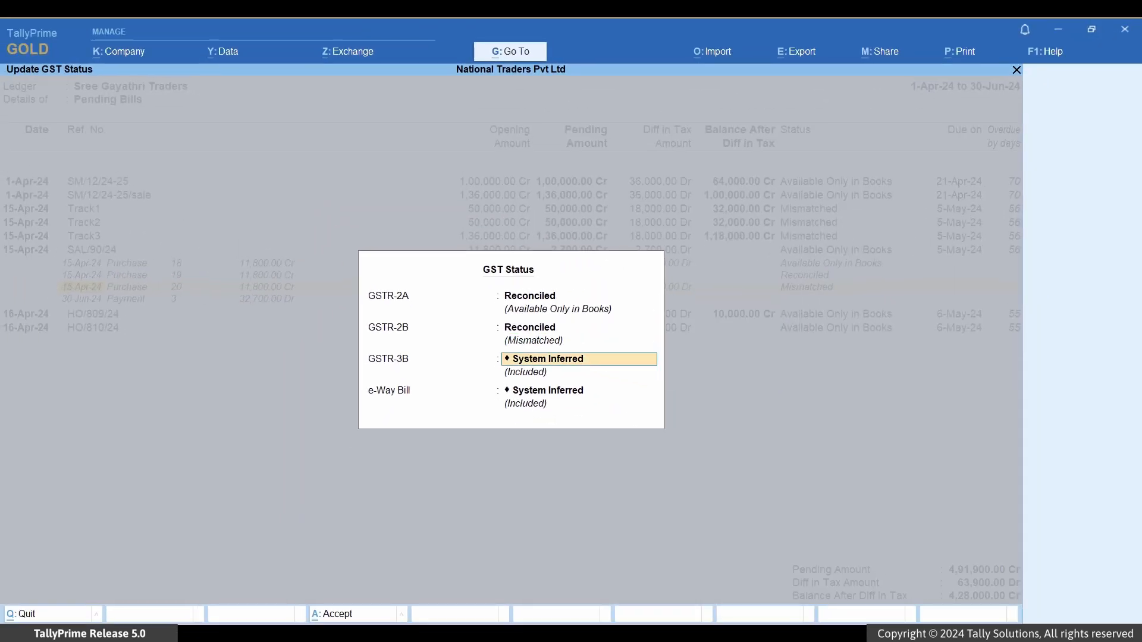
pyautogui.hotkey('ctrl', 'a')
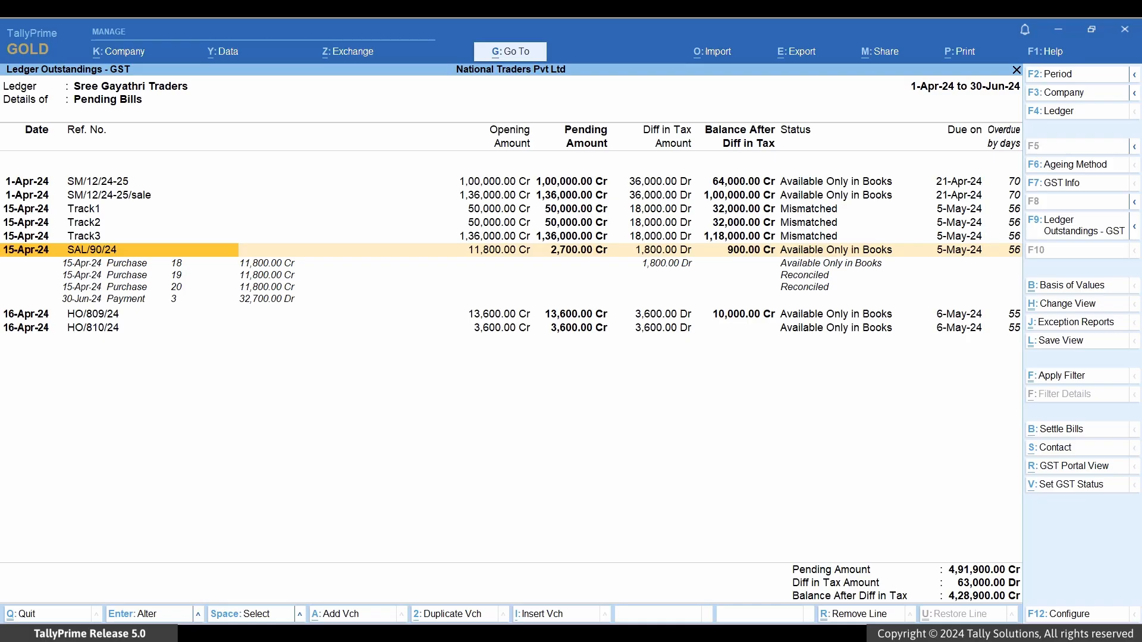
pyautogui.press('Down')
pyautogui.press('Down')
pyautogui.press('Down')
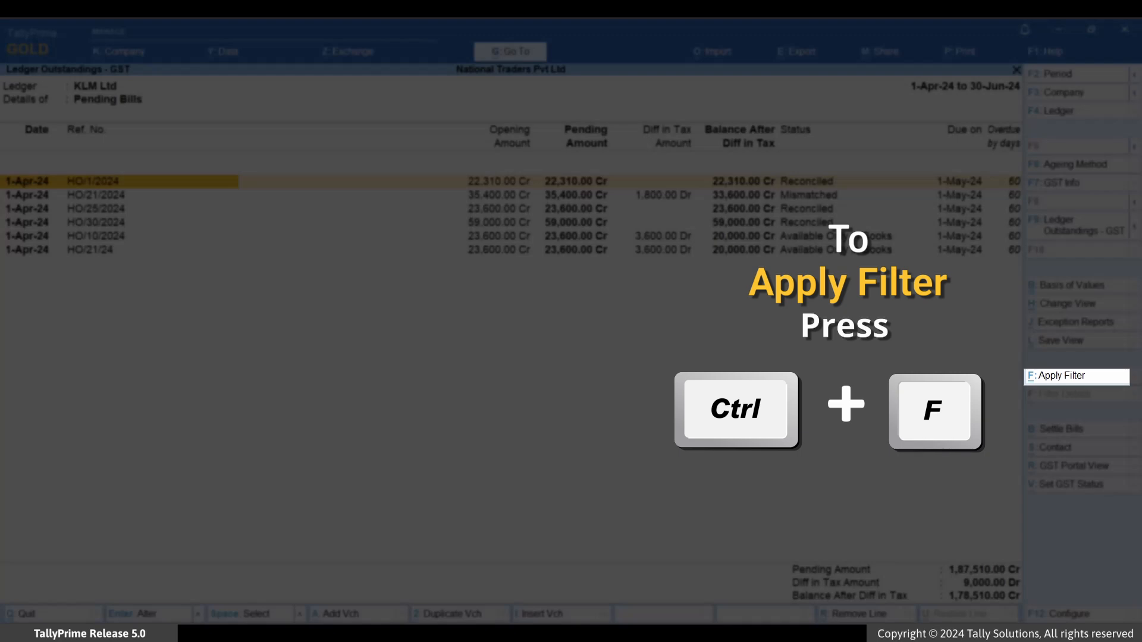
# Step: Start an advanced filter on the pending bills with the condition GST Status equal to Mismatched
pyautogui.hotkey('ctrl', 'f')
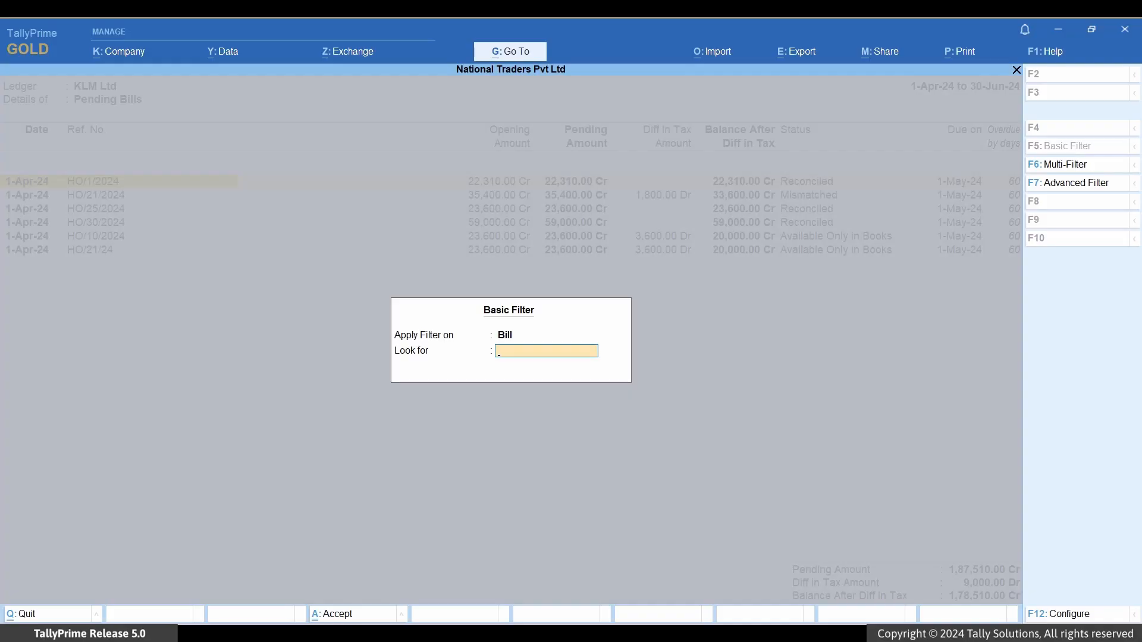
pyautogui.press('F7')
pyautogui.press('Down')
pyautogui.press('Down')
pyautogui.press('Down')
pyautogui.press('Down')
pyautogui.press('Down')
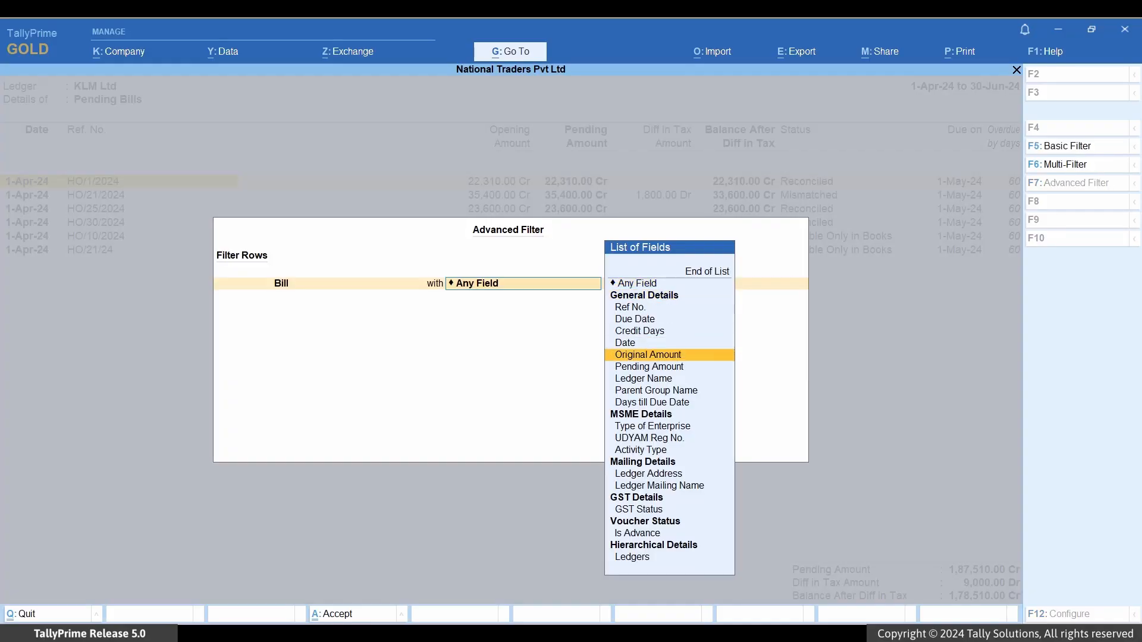
pyautogui.press('Down')
pyautogui.press('Down')
pyautogui.press('Down')
pyautogui.press('Down')
pyautogui.press('Down')
pyautogui.press('Down')
pyautogui.press('Down')
pyautogui.press('Down')
pyautogui.press('Down')
pyautogui.press('Down')
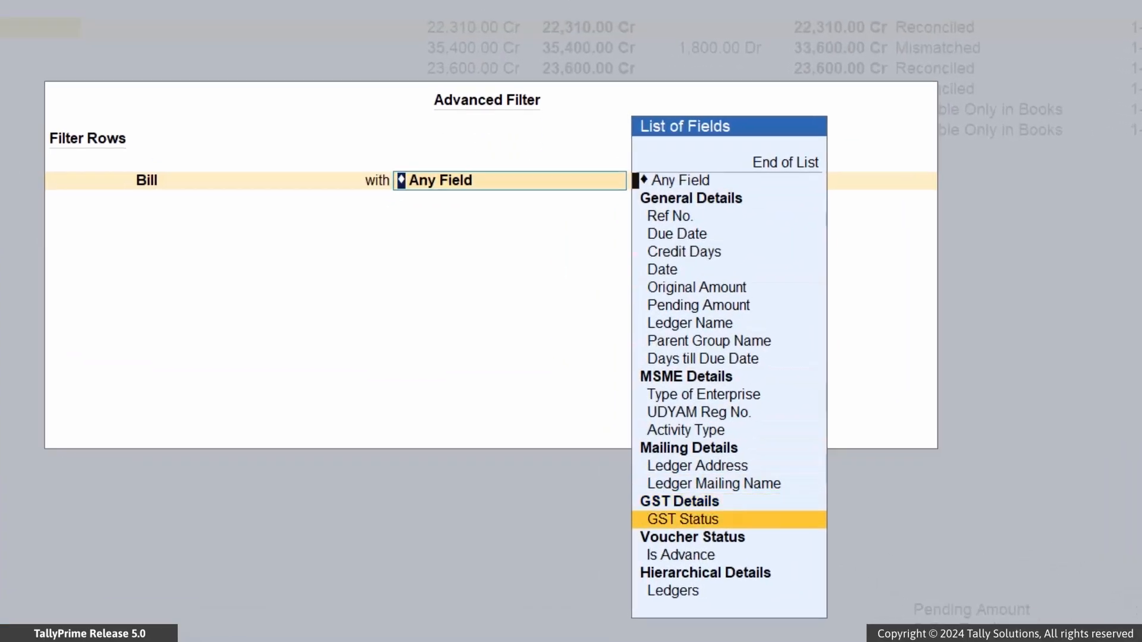
pyautogui.press('Return')
pyautogui.press('Up')
pyautogui.press('Up')
pyautogui.press('Return')
pyautogui.press('Down')
pyautogui.press('Down')
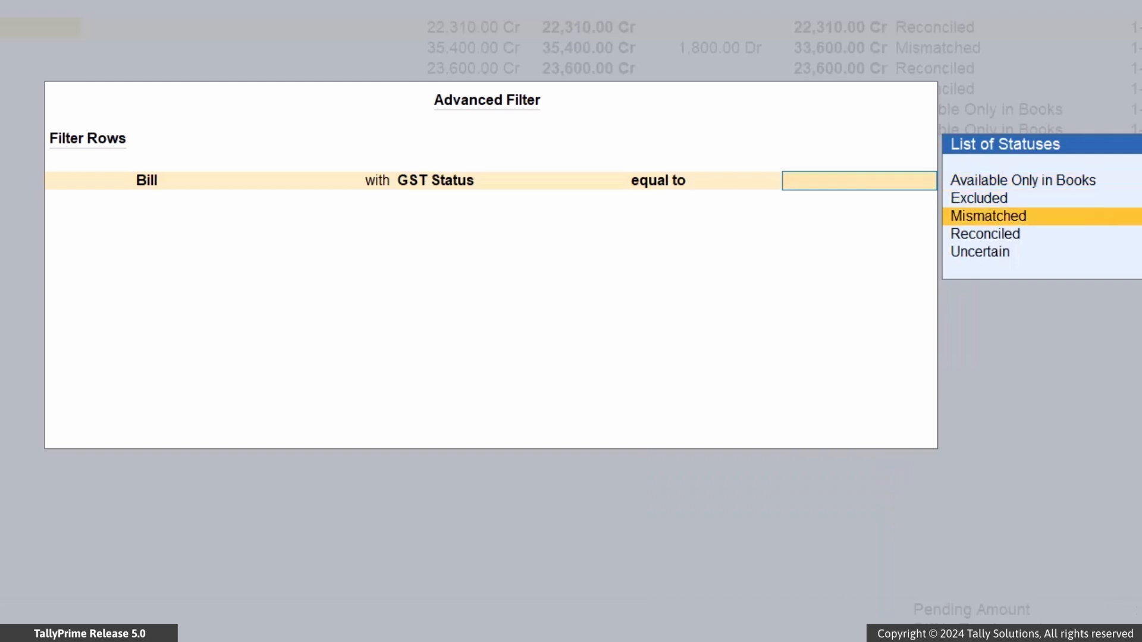
pyautogui.press('Return')
# Step: Add an "or" condition for bills with GST Status equal to Available Only in Books, and apply the filter
pyautogui.press('Down')
pyautogui.press('Down')
pyautogui.press('Return')
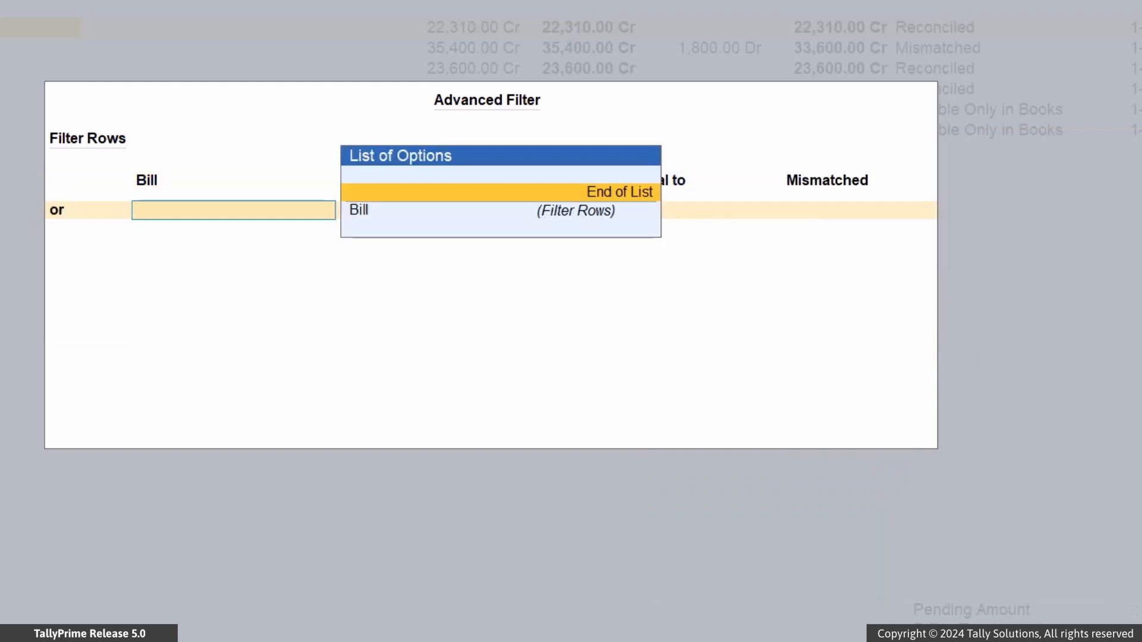
pyautogui.press('Down')
pyautogui.press('Return')
pyautogui.press('Down')
pyautogui.press('Down')
pyautogui.press('Down')
pyautogui.press('Down')
pyautogui.press('Down')
pyautogui.press('Down')
pyautogui.press('Down')
pyautogui.press('Down')
pyautogui.press('Down')
pyautogui.press('Down')
pyautogui.press('Down')
pyautogui.press('Down')
pyautogui.press('Down')
pyautogui.press('Down')
pyautogui.press('Down')
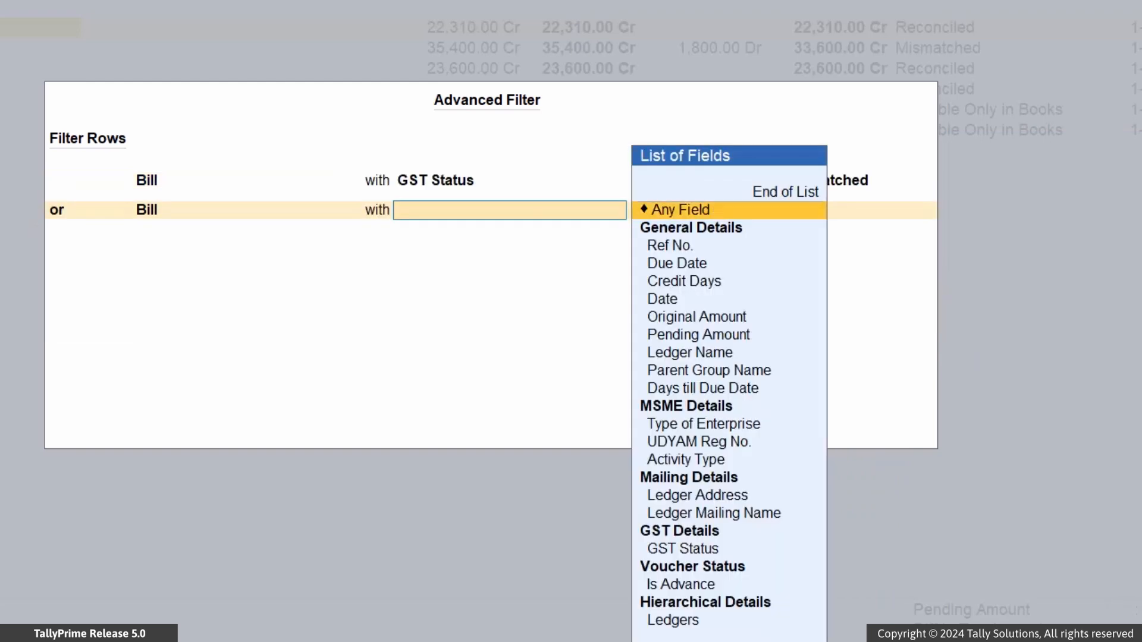
pyautogui.press('Down')
pyautogui.press('Return')
pyautogui.press('Up')
pyautogui.press('Up')
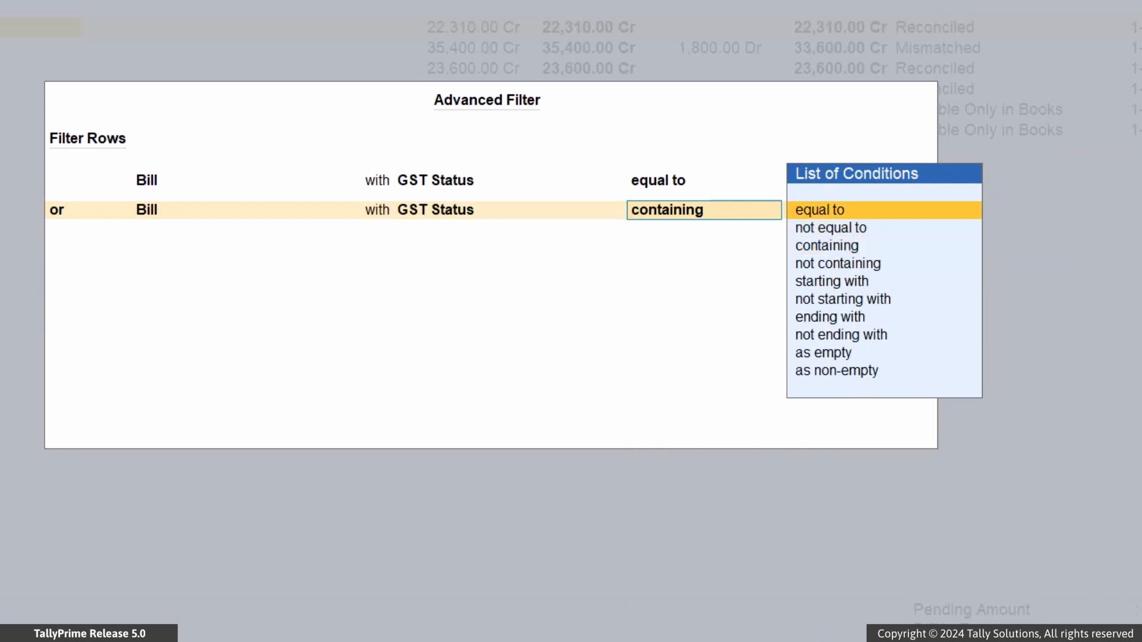
pyautogui.press('Return')
pyautogui.press('Return')
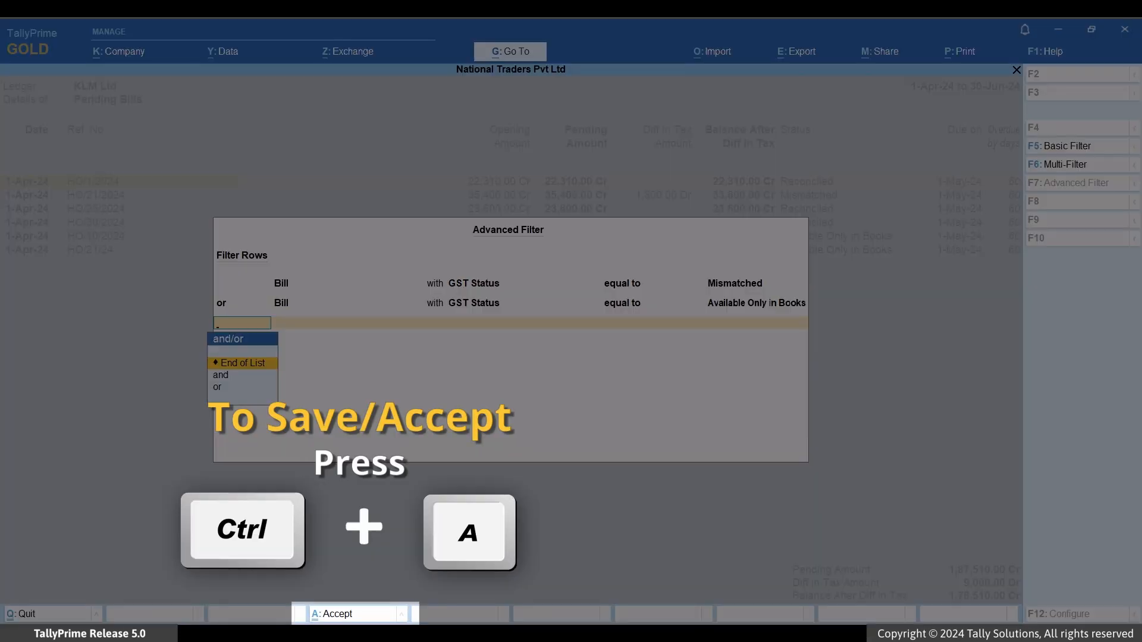
pyautogui.hotkey('ctrl', 'a')
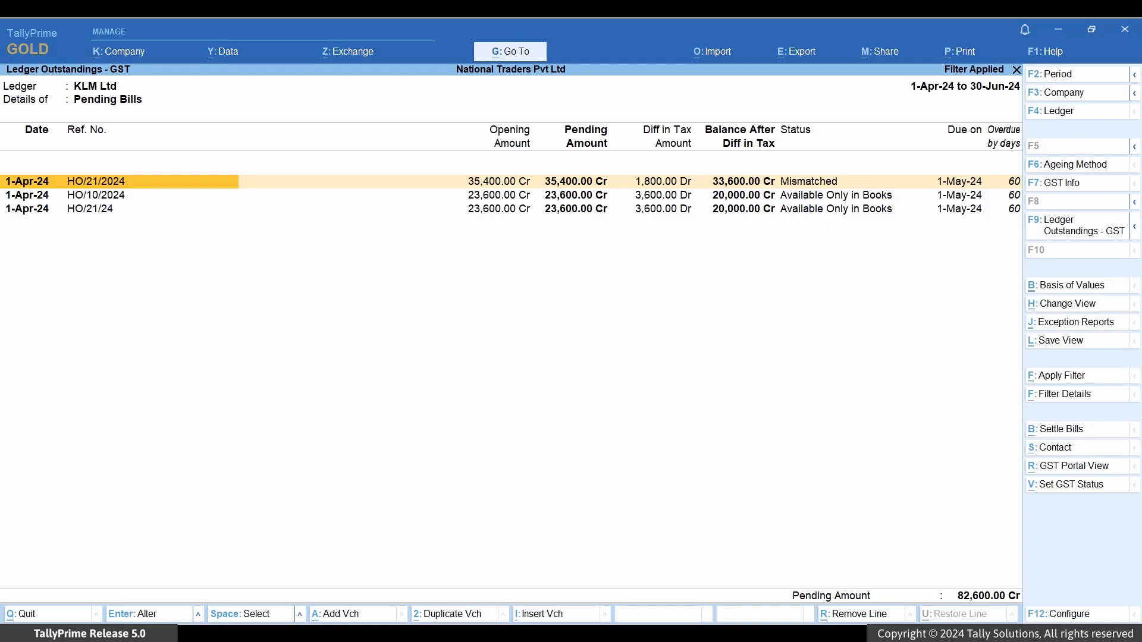